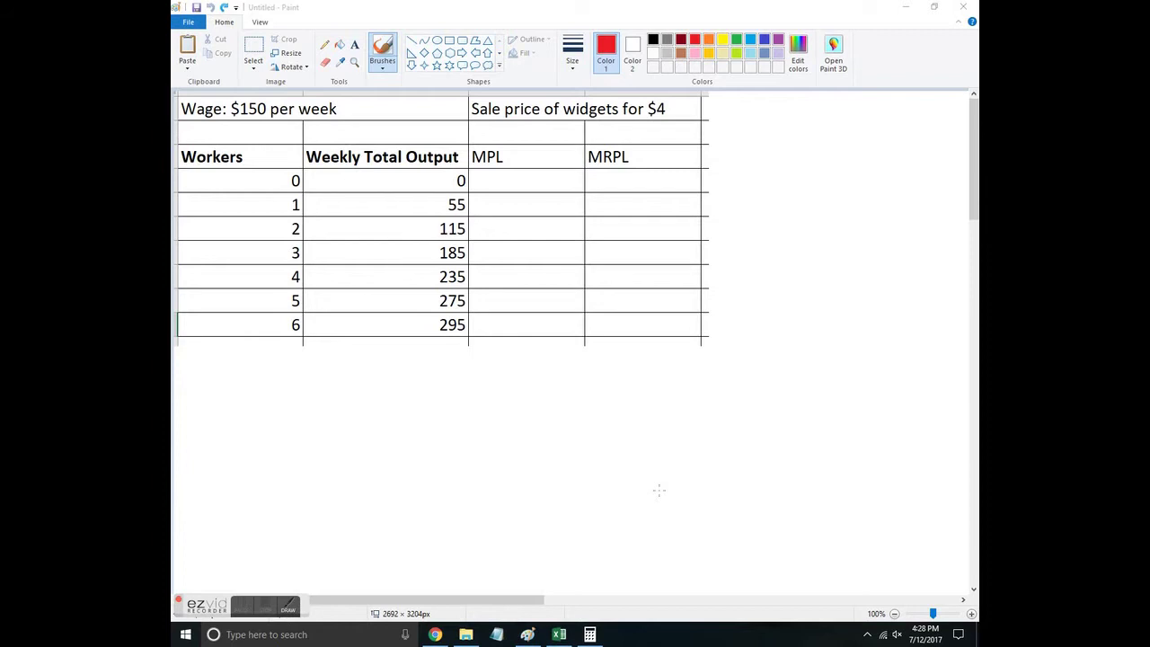
- Underline the $150 wage in red and add a question mark beneath it
{"action": "left_click", "coordinate": [894, 635]}
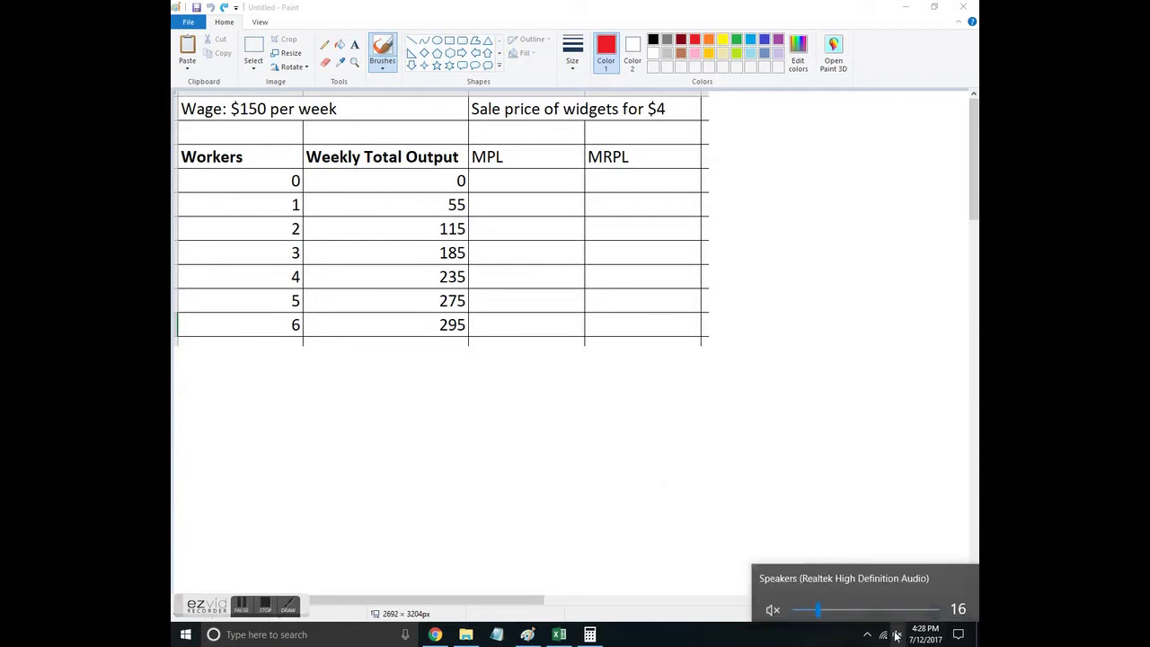
{"action": "left_click", "coordinate": [760, 508]}
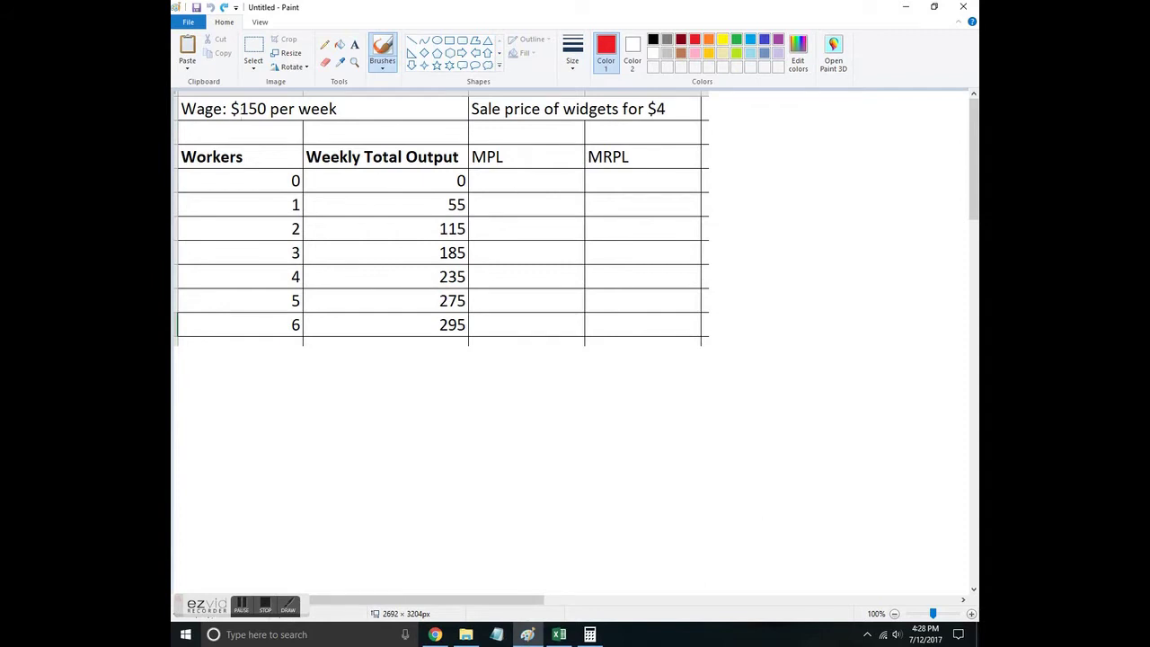
{"action": "left_click_drag", "start_coordinate": [229, 128], "coordinate": [270, 126]}
{"action": "left_click_drag", "start_coordinate": [254, 135], "coordinate": [261, 150]}
- Handwrite πmax = MC = MB below the table in red
{"action": "mouse_move", "coordinate": [211, 363]}
{"action": "left_mouse_down"}
{"action": "mouse_move", "coordinate": [212, 386]}
{"action": "mouse_move", "coordinate": [227, 385]}
{"action": "left_mouse_up"}
{"action": "mouse_move", "coordinate": [196, 368]}
{"action": "left_mouse_down"}
{"action": "mouse_move", "coordinate": [235, 359]}
{"action": "mouse_move", "coordinate": [244, 387]}
{"action": "mouse_move", "coordinate": [267, 388]}
{"action": "left_mouse_up"}
{"action": "mouse_move", "coordinate": [268, 375]}
{"action": "left_mouse_down"}
{"action": "mouse_move", "coordinate": [258, 390]}
{"action": "mouse_move", "coordinate": [286, 371]}
{"action": "left_mouse_up"}
{"action": "mouse_move", "coordinate": [275, 378]}
{"action": "left_mouse_down"}
{"action": "mouse_move", "coordinate": [299, 384]}
{"action": "mouse_move", "coordinate": [315, 357]}
{"action": "mouse_move", "coordinate": [324, 383]}
{"action": "mouse_move", "coordinate": [365, 364]}
{"action": "mouse_move", "coordinate": [366, 375]}
{"action": "left_mouse_up"}
{"action": "left_click_drag", "start_coordinate": [376, 377], "coordinate": [396, 377]}
{"action": "left_click_drag", "start_coordinate": [404, 359], "coordinate": [405, 378]}
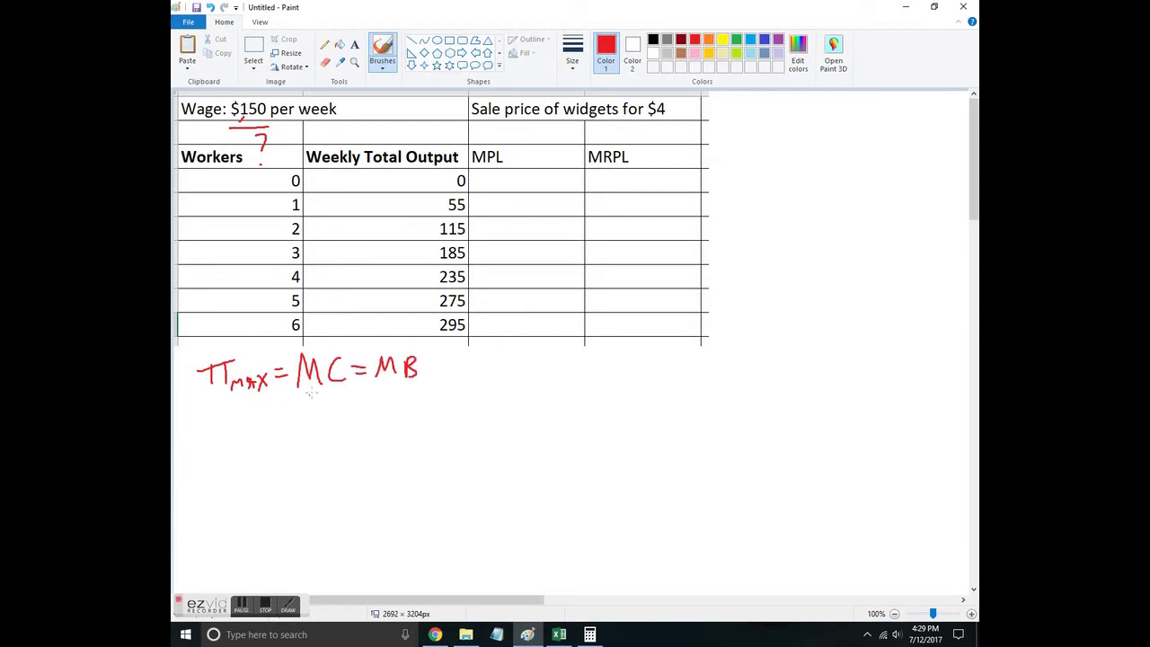
- Write wage 150 = MRPL beneath the MC term
{"action": "mouse_move", "coordinate": [282, 407]}
{"action": "left_mouse_down"}
{"action": "mouse_move", "coordinate": [342, 410]}
{"action": "mouse_move", "coordinate": [306, 441]}
{"action": "left_mouse_up"}
{"action": "mouse_move", "coordinate": [315, 424]}
{"action": "left_mouse_down"}
{"action": "mouse_move", "coordinate": [314, 440]}
{"action": "mouse_move", "coordinate": [325, 423]}
{"action": "left_mouse_up"}
{"action": "mouse_move", "coordinate": [336, 422]}
{"action": "left_mouse_down"}
{"action": "mouse_move", "coordinate": [330, 434]}
{"action": "mouse_move", "coordinate": [337, 422]}
{"action": "left_mouse_up"}
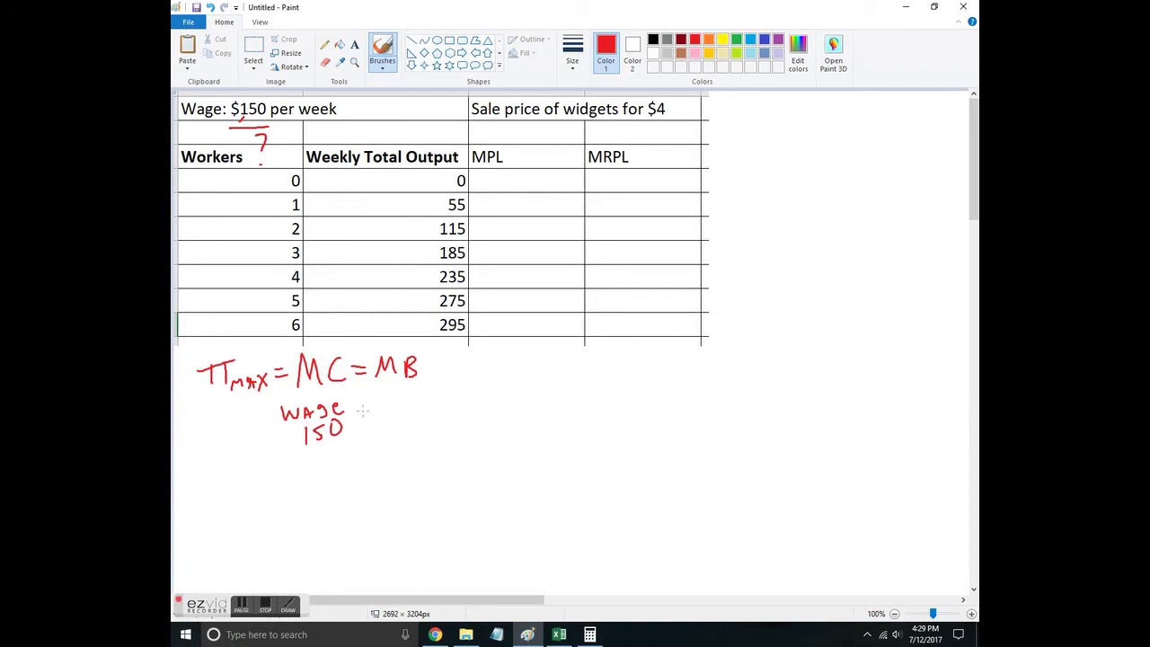
{"action": "left_click_drag", "start_coordinate": [355, 408], "coordinate": [369, 407]}
{"action": "left_click_drag", "start_coordinate": [355, 416], "coordinate": [369, 415]}
{"action": "mouse_move", "coordinate": [374, 424]}
{"action": "left_mouse_down"}
{"action": "mouse_move", "coordinate": [386, 406]}
{"action": "mouse_move", "coordinate": [395, 424]}
{"action": "mouse_move", "coordinate": [428, 426]}
{"action": "left_mouse_up"}
{"action": "mouse_move", "coordinate": [427, 396]}
{"action": "left_mouse_down"}
{"action": "mouse_move", "coordinate": [430, 414]}
{"action": "mouse_move", "coordinate": [454, 432]}
{"action": "left_mouse_up"}
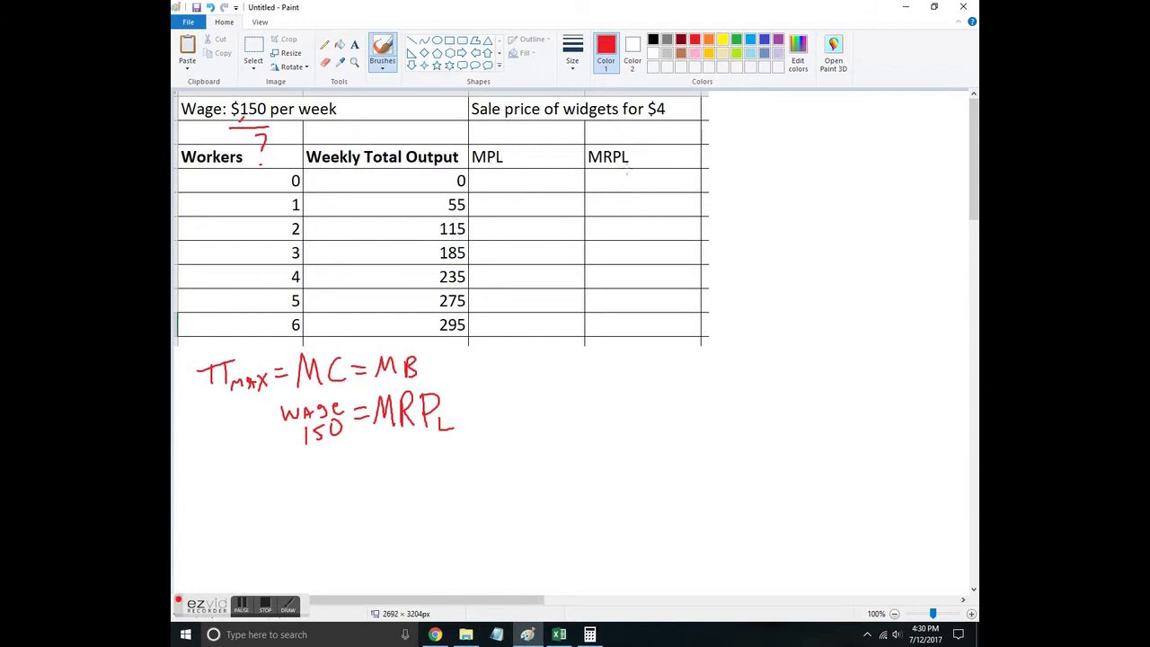
- Label the MRPL header as MPLxP with a red connector line
{"action": "mouse_move", "coordinate": [638, 159]}
{"action": "left_mouse_down"}
{"action": "mouse_move", "coordinate": [717, 144]}
{"action": "mouse_move", "coordinate": [726, 165]}
{"action": "left_mouse_up"}
{"action": "mouse_move", "coordinate": [729, 165]}
{"action": "left_mouse_down"}
{"action": "mouse_move", "coordinate": [737, 149]}
{"action": "mouse_move", "coordinate": [753, 160]}
{"action": "left_mouse_up"}
{"action": "mouse_move", "coordinate": [756, 151]}
{"action": "left_mouse_down"}
{"action": "mouse_move", "coordinate": [768, 166]}
{"action": "mouse_move", "coordinate": [736, 154]}
{"action": "mouse_move", "coordinate": [755, 162]}
{"action": "left_mouse_up"}
{"action": "key", "text": "ctrl+z"}
{"action": "key", "text": "ctrl+z"}
{"action": "key", "text": "ctrl+z"}
{"action": "key", "text": "ctrl+z"}
{"action": "key", "text": "ctrl+z"}
{"action": "key", "text": "ctrl+z"}
{"action": "mouse_move", "coordinate": [756, 152]}
{"action": "left_mouse_down"}
{"action": "mouse_move", "coordinate": [766, 166]}
{"action": "mouse_move", "coordinate": [756, 166]}
{"action": "mouse_move", "coordinate": [772, 153]}
{"action": "left_mouse_up"}
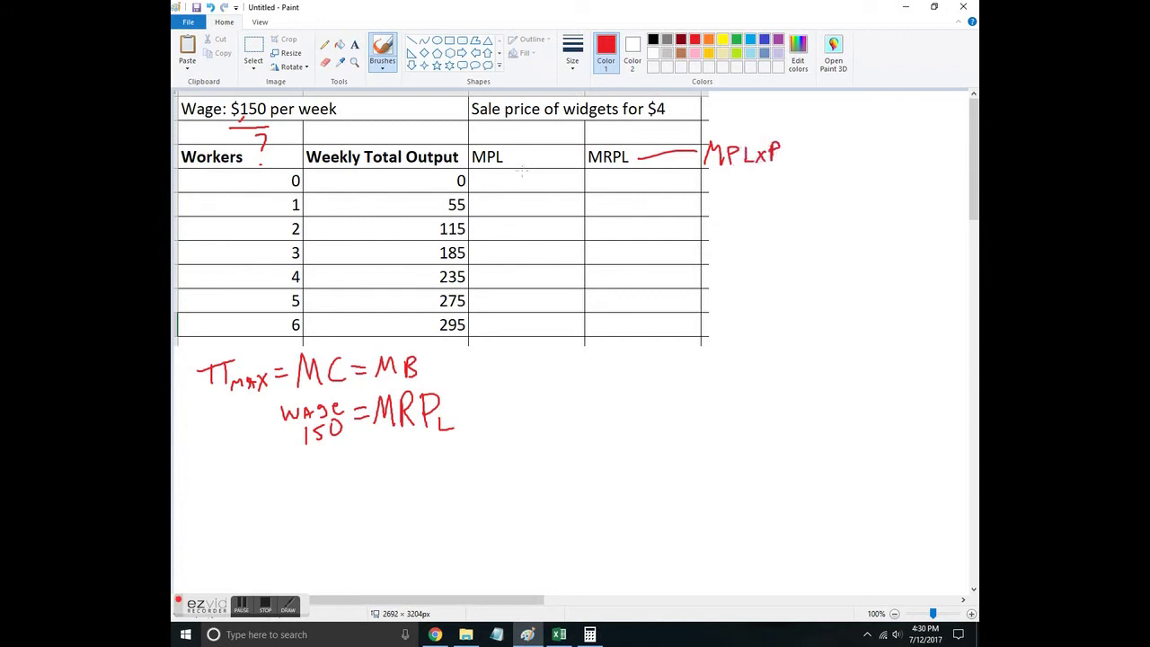
- Fill the MPL column with X, 55, 60, 70, 50, 40, 20
{"action": "left_click_drag", "start_coordinate": [503, 173], "coordinate": [519, 188]}
{"action": "left_click_drag", "start_coordinate": [519, 172], "coordinate": [503, 188]}
{"action": "left_click_drag", "start_coordinate": [495, 198], "coordinate": [493, 214]}
{"action": "mouse_move", "coordinate": [495, 197]}
{"action": "left_mouse_down"}
{"action": "mouse_move", "coordinate": [511, 214]}
{"action": "mouse_move", "coordinate": [528, 197]}
{"action": "left_mouse_up"}
{"action": "left_click_drag", "start_coordinate": [500, 220], "coordinate": [502, 235]}
{"action": "mouse_move", "coordinate": [519, 224]}
{"action": "left_mouse_down"}
{"action": "mouse_move", "coordinate": [494, 285]}
{"action": "mouse_move", "coordinate": [513, 271]}
{"action": "mouse_move", "coordinate": [492, 303]}
{"action": "mouse_move", "coordinate": [506, 303]}
{"action": "left_mouse_up"}
{"action": "mouse_move", "coordinate": [507, 292]}
{"action": "left_mouse_down"}
{"action": "mouse_move", "coordinate": [506, 311]}
{"action": "mouse_move", "coordinate": [517, 294]}
{"action": "mouse_move", "coordinate": [500, 326]}
{"action": "mouse_move", "coordinate": [508, 333]}
{"action": "left_mouse_up"}
{"action": "mouse_move", "coordinate": [521, 317]}
{"action": "left_mouse_down"}
{"action": "mouse_move", "coordinate": [528, 329]}
{"action": "mouse_move", "coordinate": [521, 316]}
{"action": "left_mouse_up"}
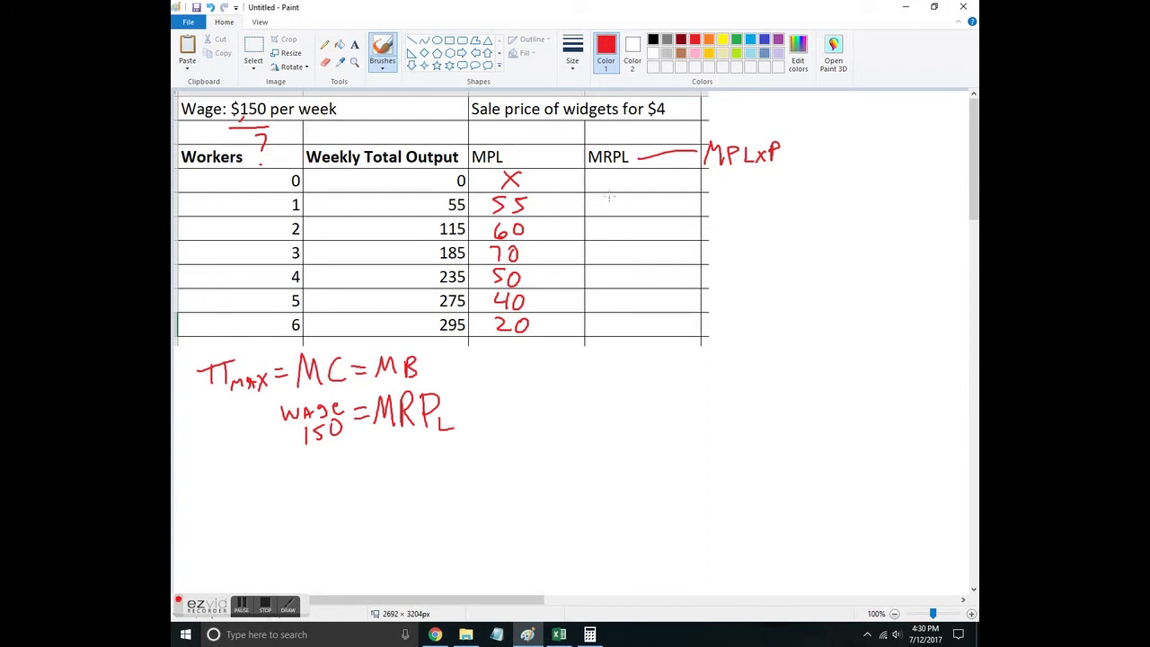
- Mark MRPL row 0 with an X and compute 55×4 in Calculator
{"action": "mouse_move", "coordinate": [611, 177]}
{"action": "left_mouse_down"}
{"action": "mouse_move", "coordinate": [629, 193]}
{"action": "mouse_move", "coordinate": [631, 180]}
{"action": "left_mouse_up"}
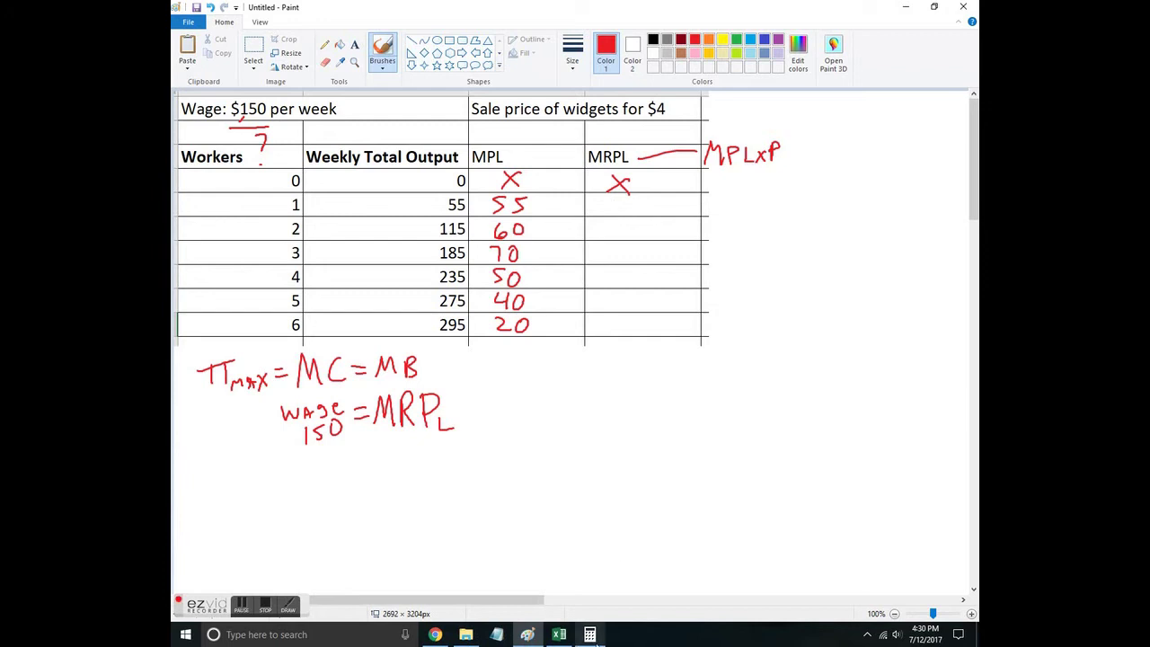
{"action": "left_click", "coordinate": [590, 635]}
{"action": "type", "text": "55*4"}
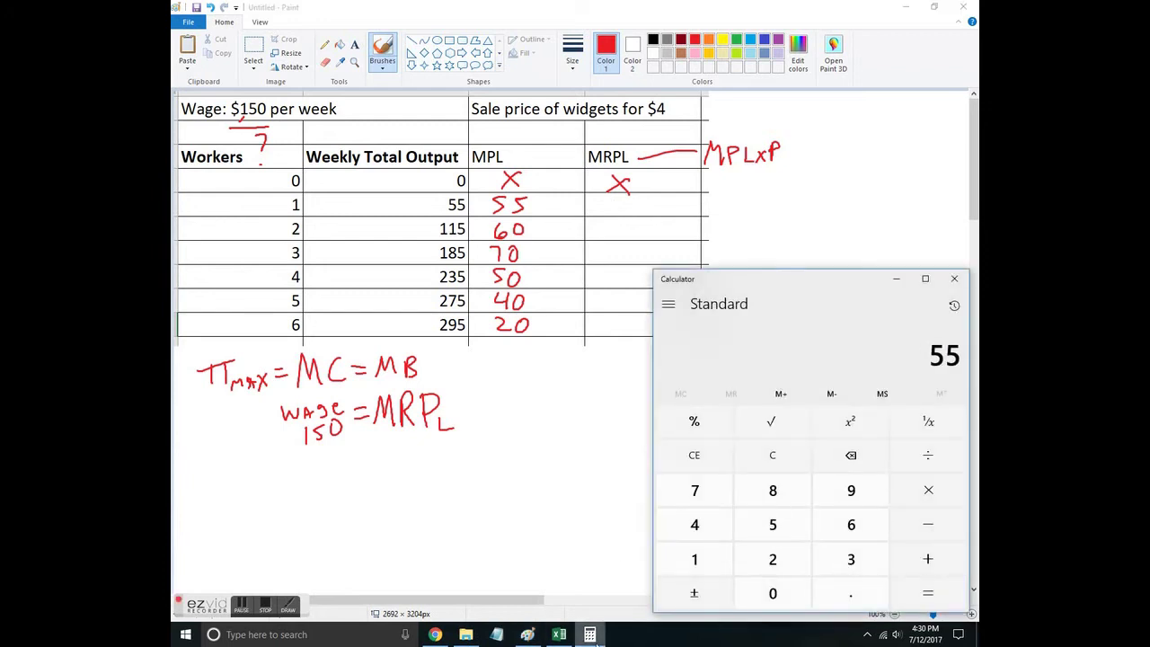
{"action": "key", "text": "Return"}
- Write MRPL values 220, 240, 280, 200, 160, 80 and draw an arrow at MB
{"action": "left_click", "coordinate": [598, 203]}
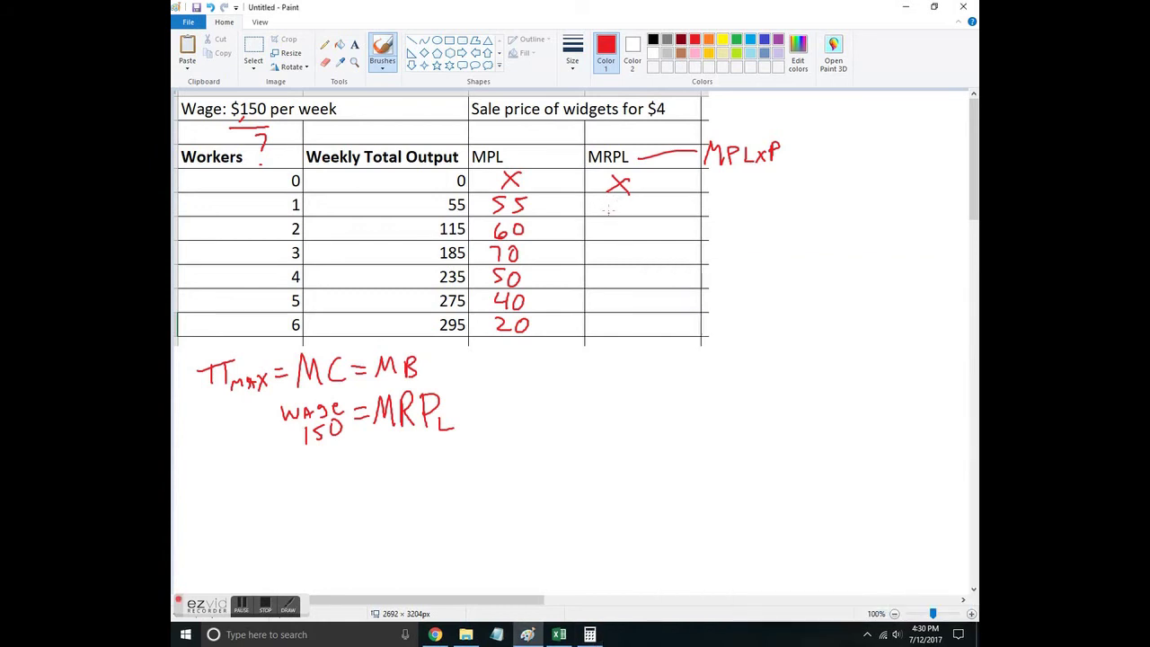
{"action": "mouse_move", "coordinate": [601, 201]}
{"action": "left_mouse_down"}
{"action": "mouse_move", "coordinate": [641, 218]}
{"action": "mouse_move", "coordinate": [603, 231]}
{"action": "mouse_move", "coordinate": [634, 235]}
{"action": "left_mouse_up"}
{"action": "mouse_move", "coordinate": [627, 223]}
{"action": "left_mouse_down"}
{"action": "mouse_move", "coordinate": [627, 241]}
{"action": "mouse_move", "coordinate": [639, 225]}
{"action": "mouse_move", "coordinate": [607, 245]}
{"action": "mouse_move", "coordinate": [618, 263]}
{"action": "left_mouse_up"}
{"action": "mouse_move", "coordinate": [627, 251]}
{"action": "left_mouse_down"}
{"action": "mouse_move", "coordinate": [619, 262]}
{"action": "mouse_move", "coordinate": [627, 248]}
{"action": "left_mouse_up"}
{"action": "mouse_move", "coordinate": [638, 248]}
{"action": "left_mouse_down"}
{"action": "mouse_move", "coordinate": [616, 284]}
{"action": "mouse_move", "coordinate": [641, 271]}
{"action": "mouse_move", "coordinate": [606, 307]}
{"action": "mouse_move", "coordinate": [641, 294]}
{"action": "mouse_move", "coordinate": [614, 334]}
{"action": "mouse_move", "coordinate": [620, 319]}
{"action": "mouse_move", "coordinate": [643, 331]}
{"action": "left_mouse_up"}
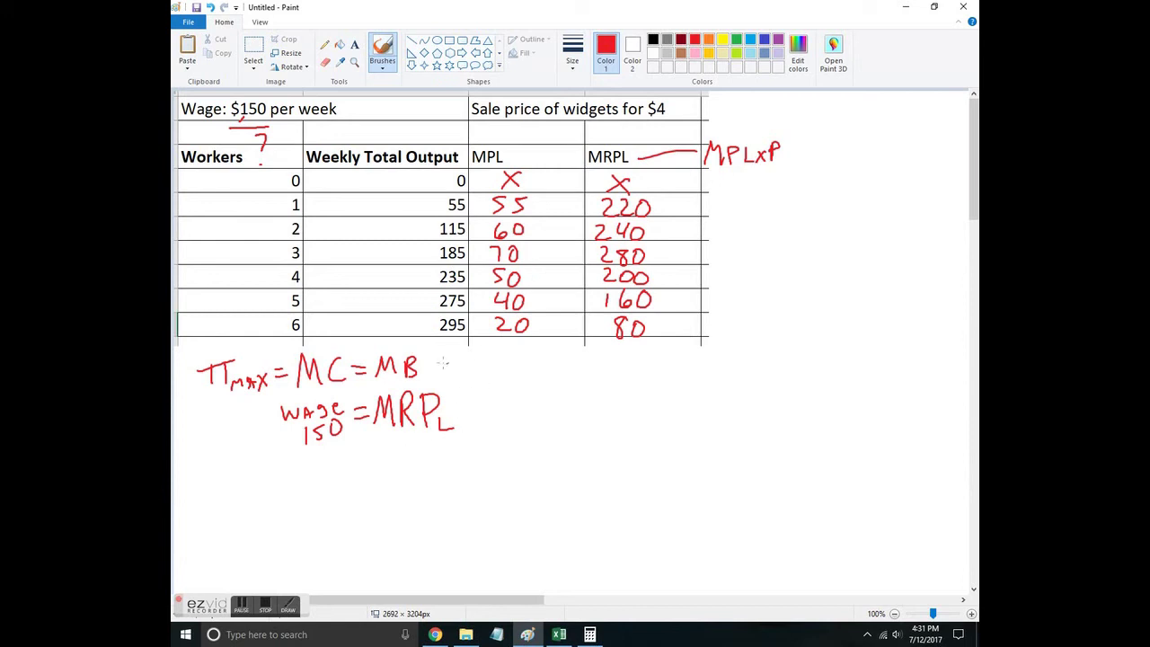
{"action": "left_click_drag", "start_coordinate": [476, 353], "coordinate": [432, 370]}
{"action": "mouse_move", "coordinate": [440, 356]}
{"action": "left_mouse_down"}
{"action": "mouse_move", "coordinate": [430, 370]}
{"action": "mouse_move", "coordinate": [448, 381]}
{"action": "left_mouse_up"}
- In black, draw a cutoff line under the 5-worker row and a smiley beside row 1
{"action": "left_click", "coordinate": [654, 41]}
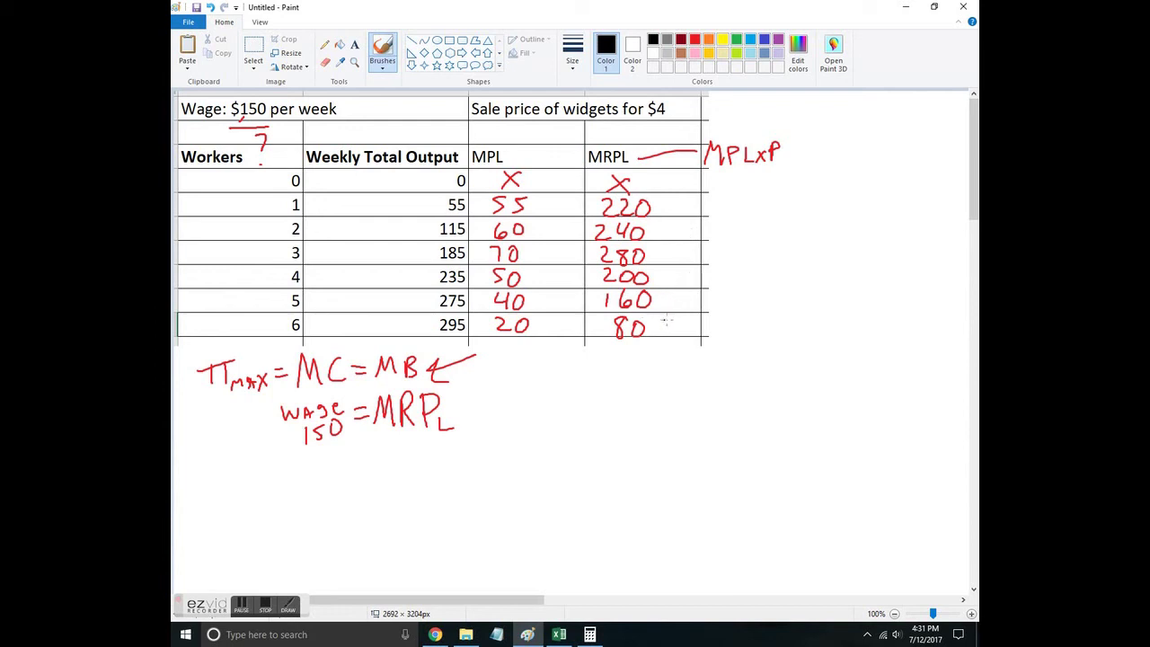
{"action": "left_click_drag", "start_coordinate": [742, 313], "coordinate": [480, 312]}
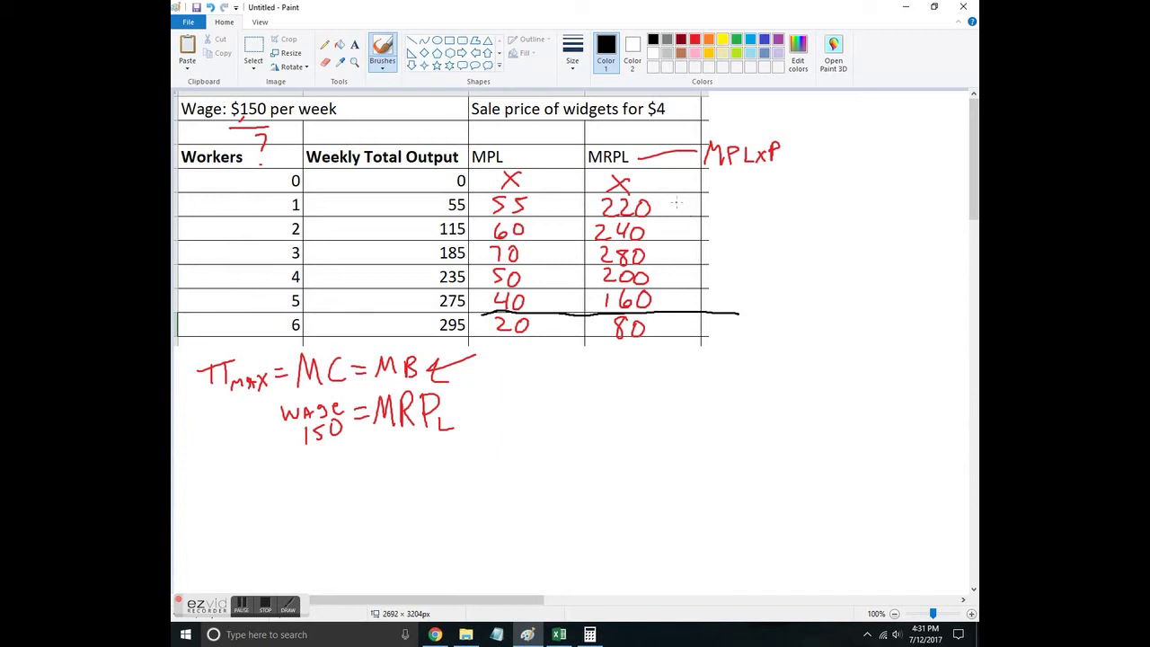
{"action": "mouse_move", "coordinate": [710, 201]}
{"action": "left_mouse_down"}
{"action": "mouse_move", "coordinate": [714, 213]}
{"action": "mouse_move", "coordinate": [719, 202]}
{"action": "left_mouse_up"}
{"action": "left_click", "coordinate": [715, 197]}
- Add smileys beside rows 2–4, underline the 80 MRPL value, and start row 6's face
{"action": "mouse_move", "coordinate": [709, 232]}
{"action": "left_mouse_down"}
{"action": "mouse_move", "coordinate": [716, 221]}
{"action": "mouse_move", "coordinate": [700, 223]}
{"action": "left_mouse_up"}
{"action": "left_click_drag", "start_coordinate": [715, 250], "coordinate": [717, 258]}
{"action": "left_click_drag", "start_coordinate": [711, 280], "coordinate": [716, 276]}
{"action": "left_click_drag", "start_coordinate": [601, 345], "coordinate": [656, 348]}
{"action": "mouse_move", "coordinate": [710, 335]}
{"action": "left_mouse_down"}
{"action": "mouse_move", "coordinate": [774, 317]}
{"action": "mouse_move", "coordinate": [770, 334]}
{"action": "mouse_move", "coordinate": [788, 316]}
{"action": "left_mouse_up"}
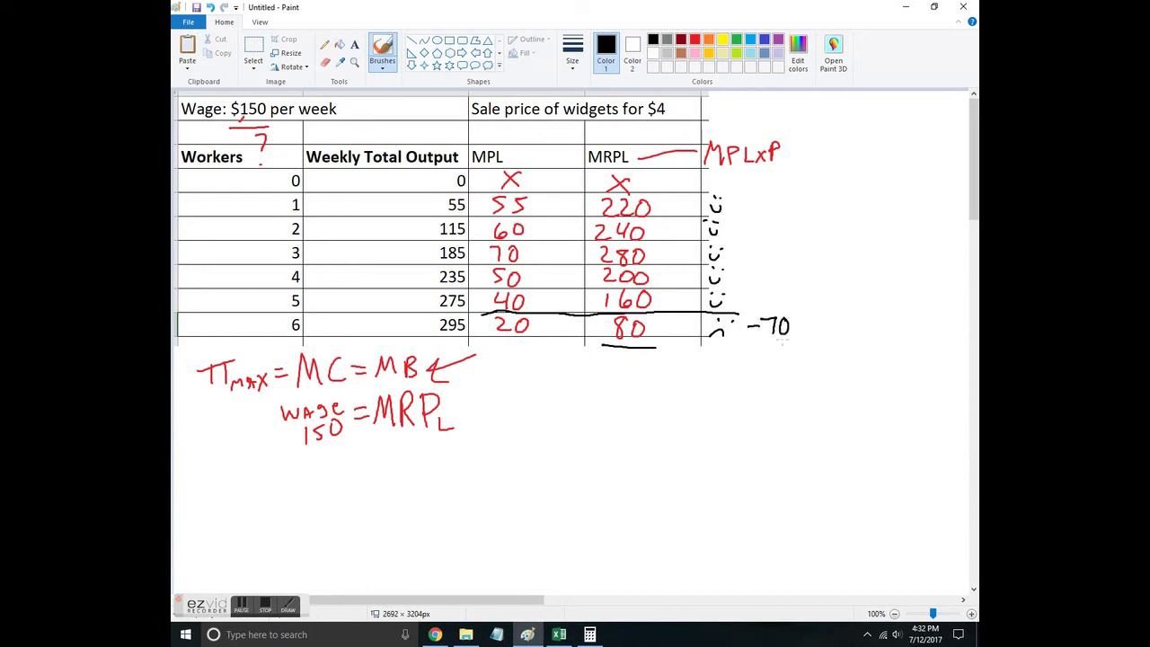
- Finish the row-6 frown, then in blue scribble out $150 and tick rows 1–2
{"action": "left_click", "coordinate": [731, 319]}
{"action": "left_click", "coordinate": [764, 40]}
{"action": "mouse_move", "coordinate": [235, 106]}
{"action": "left_mouse_down"}
{"action": "mouse_move", "coordinate": [324, 136]}
{"action": "mouse_move", "coordinate": [345, 129]}
{"action": "left_mouse_up"}
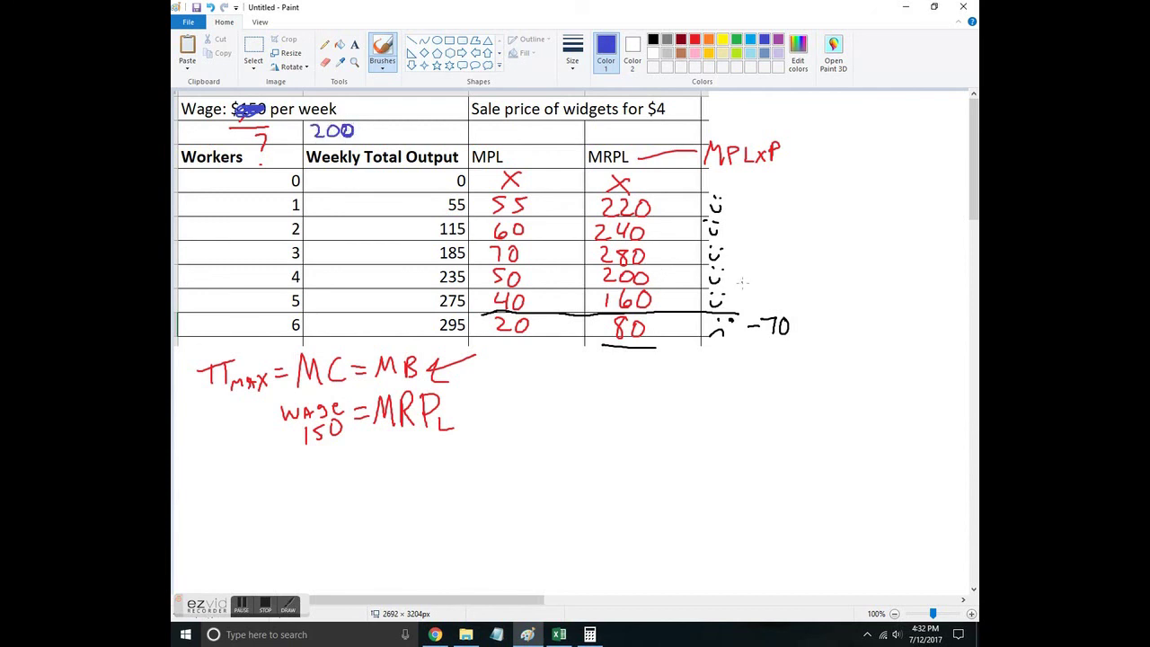
{"action": "mouse_move", "coordinate": [732, 206]}
{"action": "left_mouse_down"}
{"action": "mouse_move", "coordinate": [757, 200]}
{"action": "mouse_move", "coordinate": [737, 256]}
{"action": "mouse_move", "coordinate": [759, 242]}
{"action": "mouse_move", "coordinate": [761, 289]}
{"action": "mouse_move", "coordinate": [483, 291]}
{"action": "left_mouse_up"}
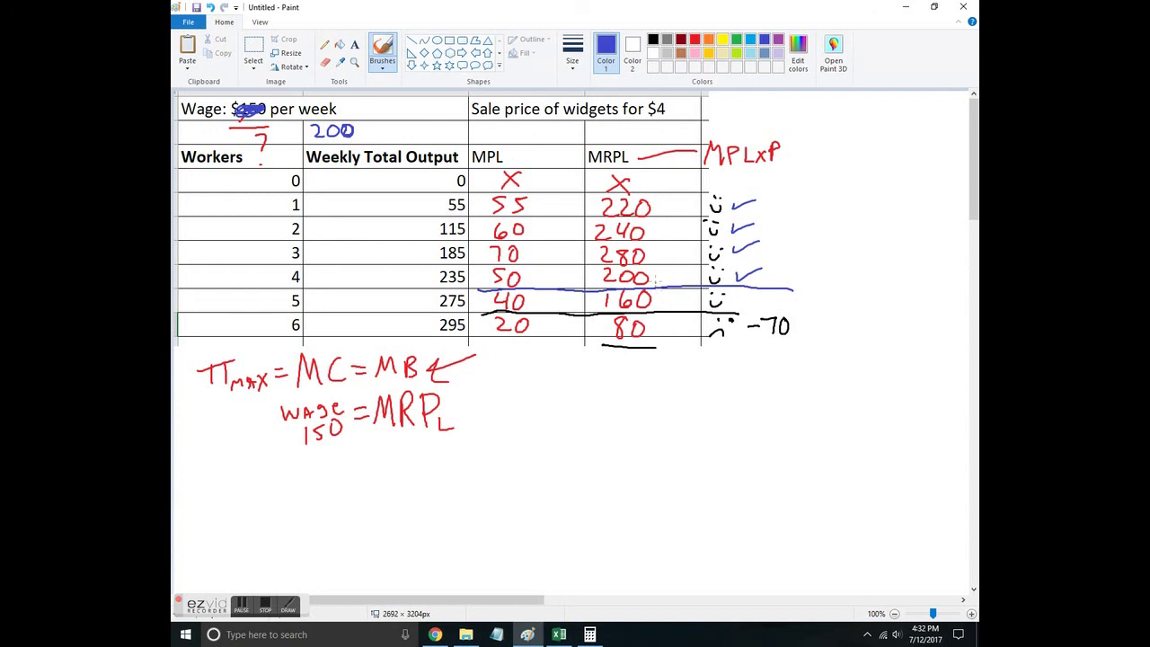
- Circle the $4 price in blue and draw an upward arrow above MRPL
{"action": "mouse_move", "coordinate": [667, 99]}
{"action": "left_mouse_down"}
{"action": "mouse_move", "coordinate": [669, 119]}
{"action": "mouse_move", "coordinate": [670, 96]}
{"action": "mouse_move", "coordinate": [689, 109]}
{"action": "left_mouse_up"}
{"action": "mouse_move", "coordinate": [622, 149]}
{"action": "left_mouse_down"}
{"action": "mouse_move", "coordinate": [622, 129]}
{"action": "mouse_move", "coordinate": [632, 140]}
{"action": "left_mouse_up"}
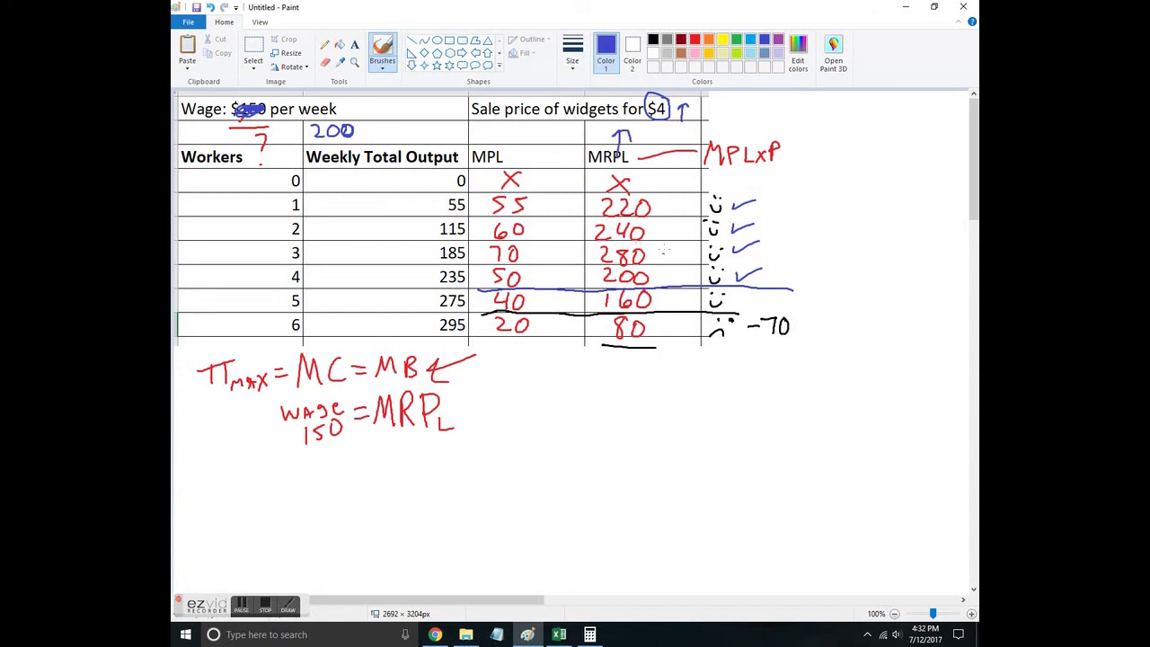